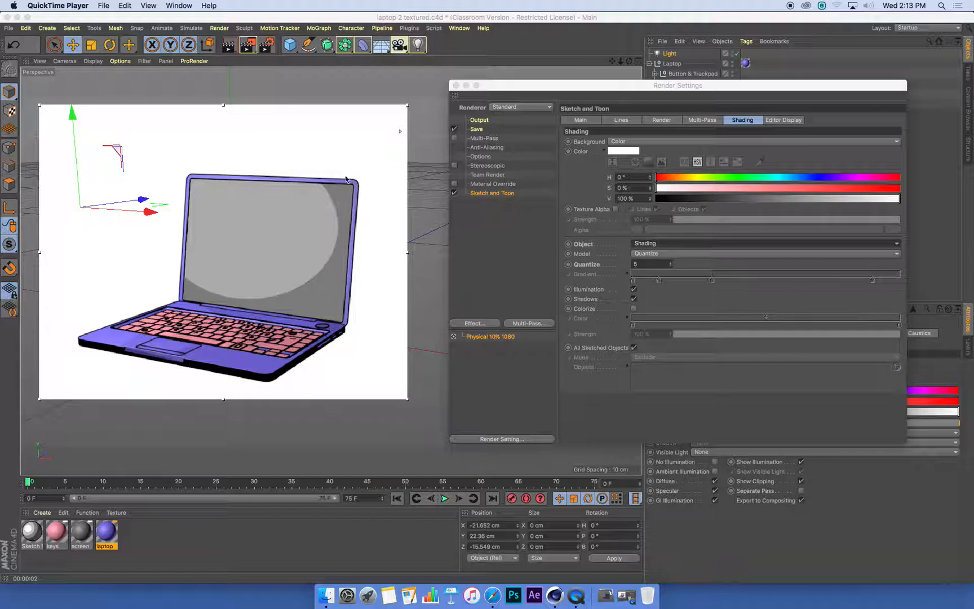
Open the Sketch Mat material for editing beside the render preview and raise its line thickness to 9
drag(533, 91, 562, 90)
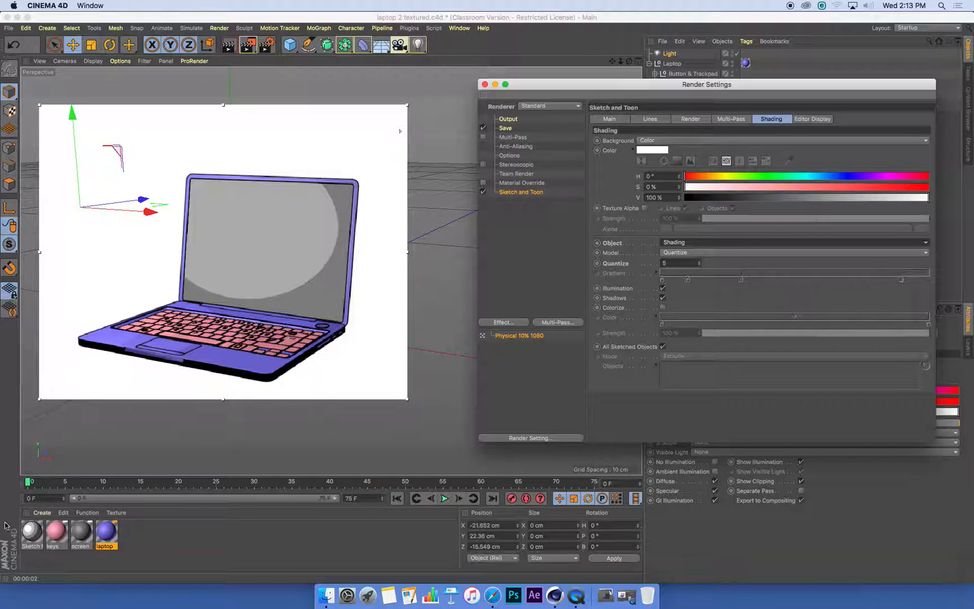
double_click(32, 533)
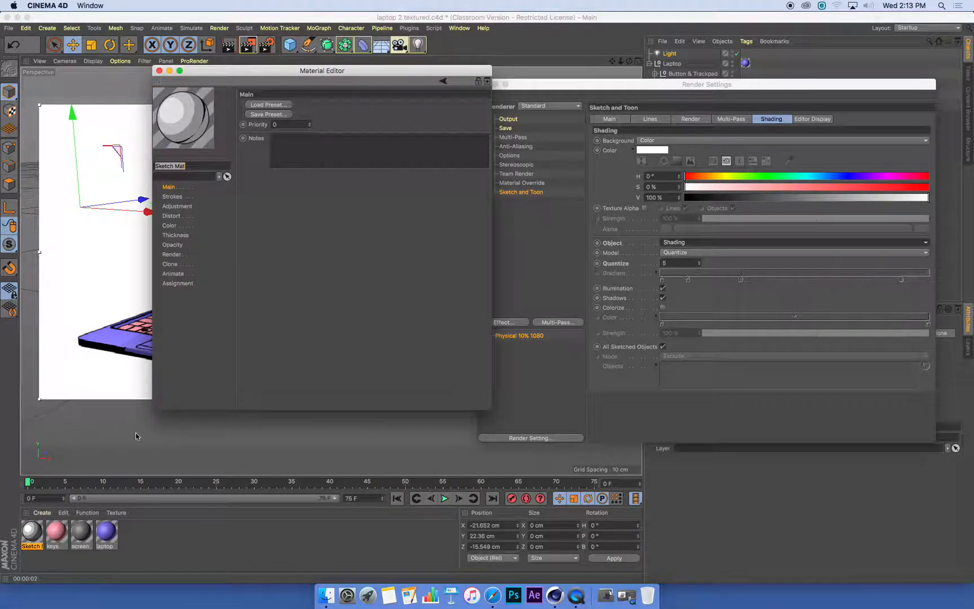
drag(350, 69, 671, 51)
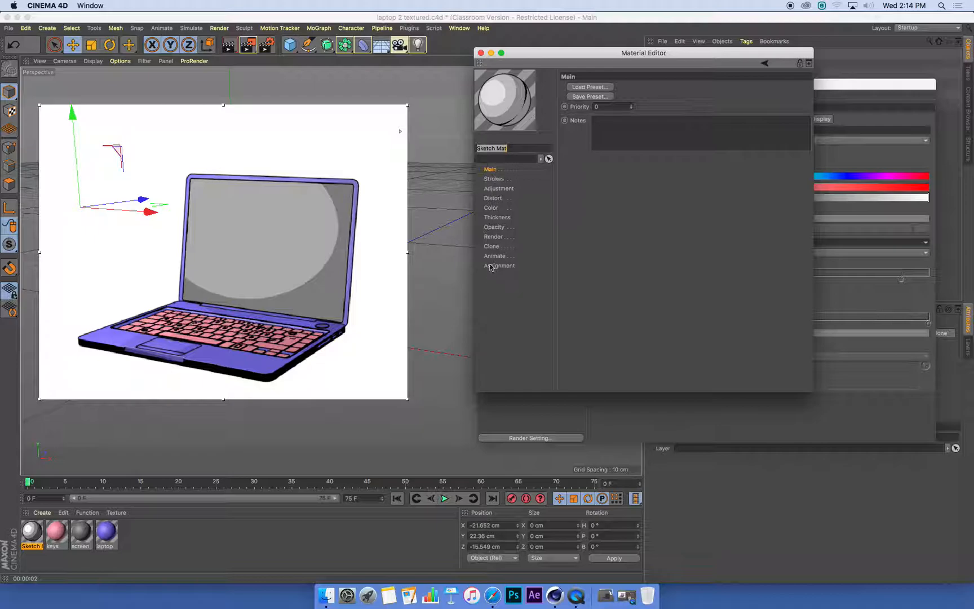
click(494, 179)
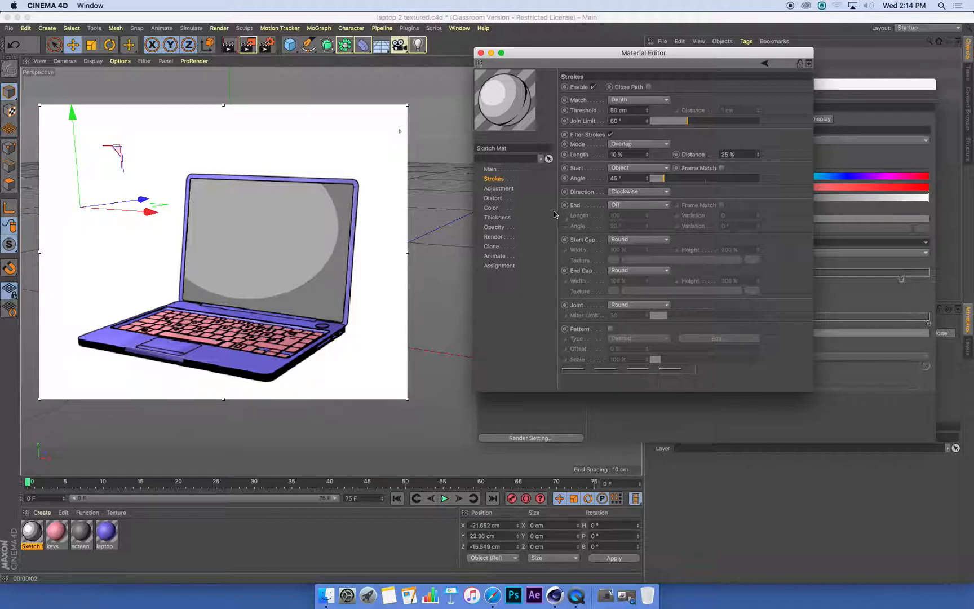
click(497, 218)
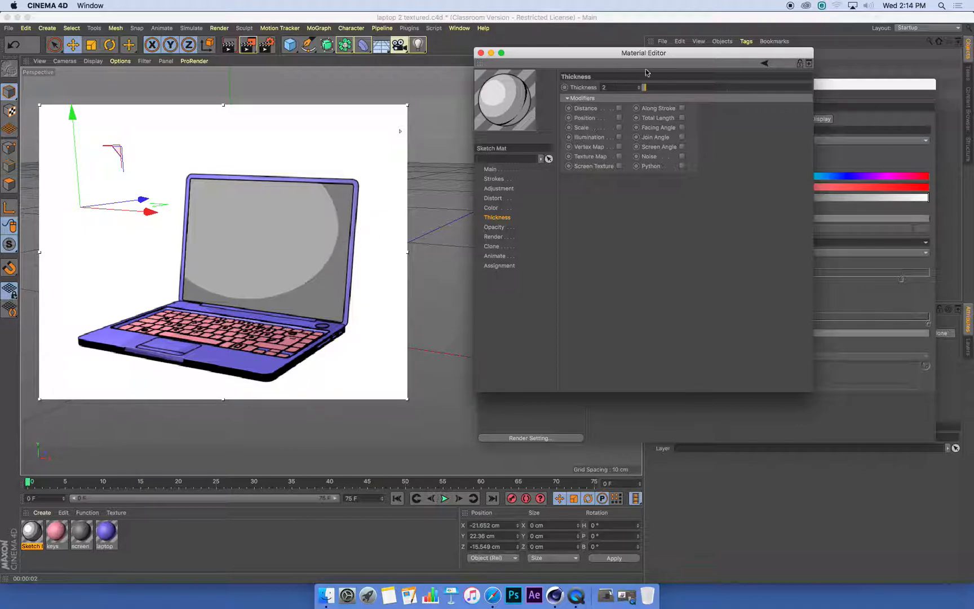
drag(644, 89, 661, 91)
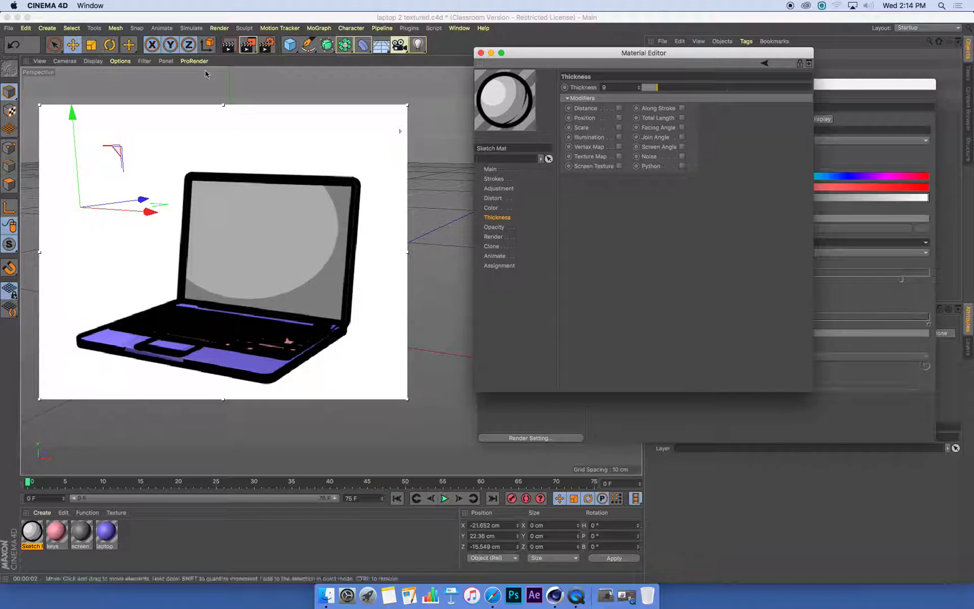
Enlarge the interactive render region slightly around the laptop
click(219, 28)
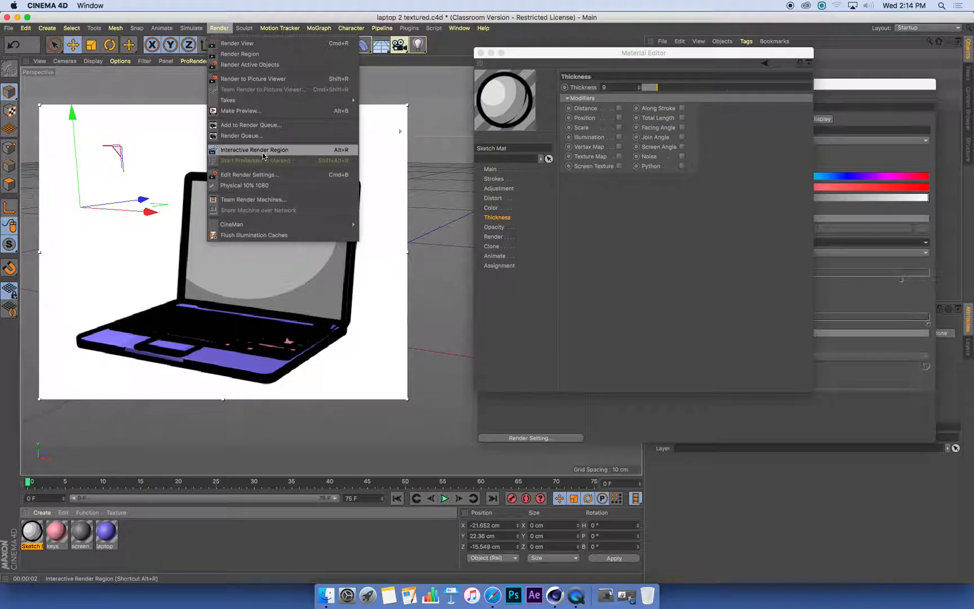
click(220, 29)
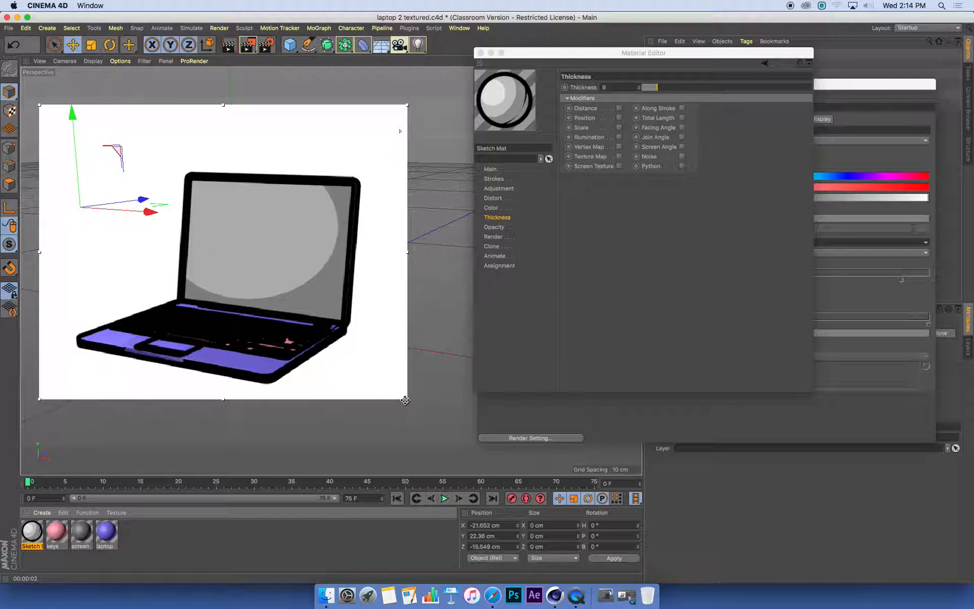
drag(406, 400, 420, 407)
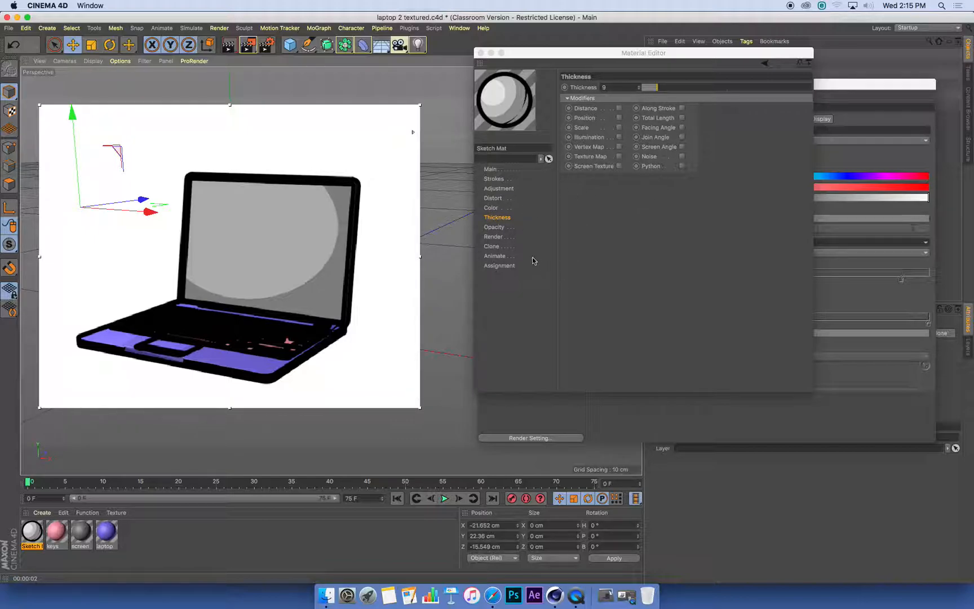
Try the sketch line opacity at 63%, and restore it to 100%
click(495, 228)
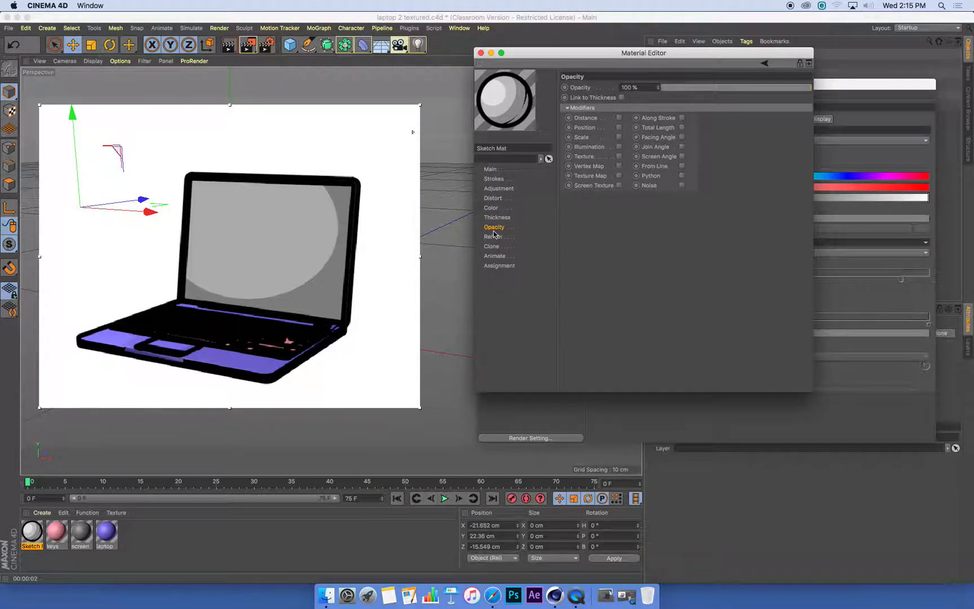
drag(767, 89, 754, 88)
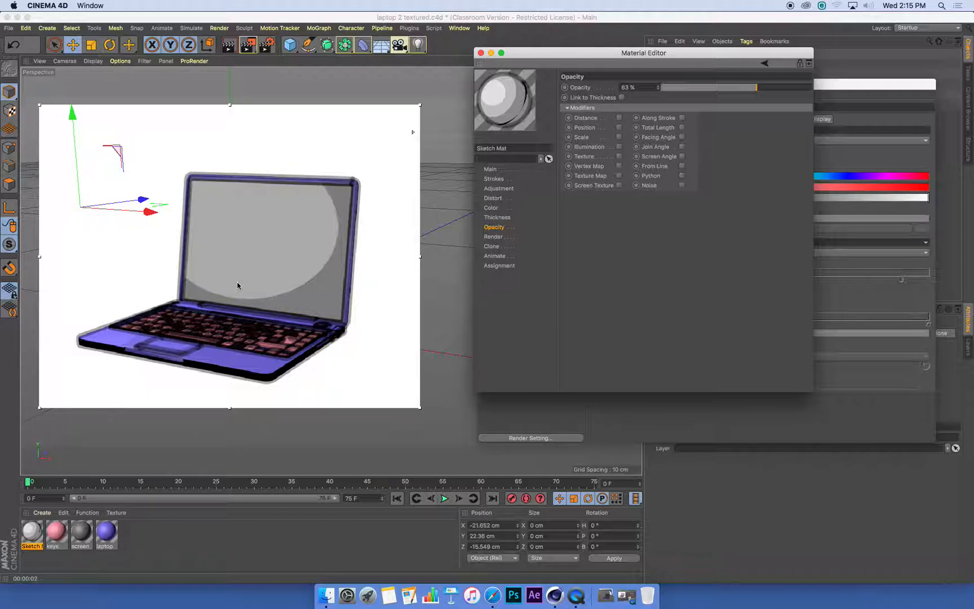
drag(758, 87, 855, 98)
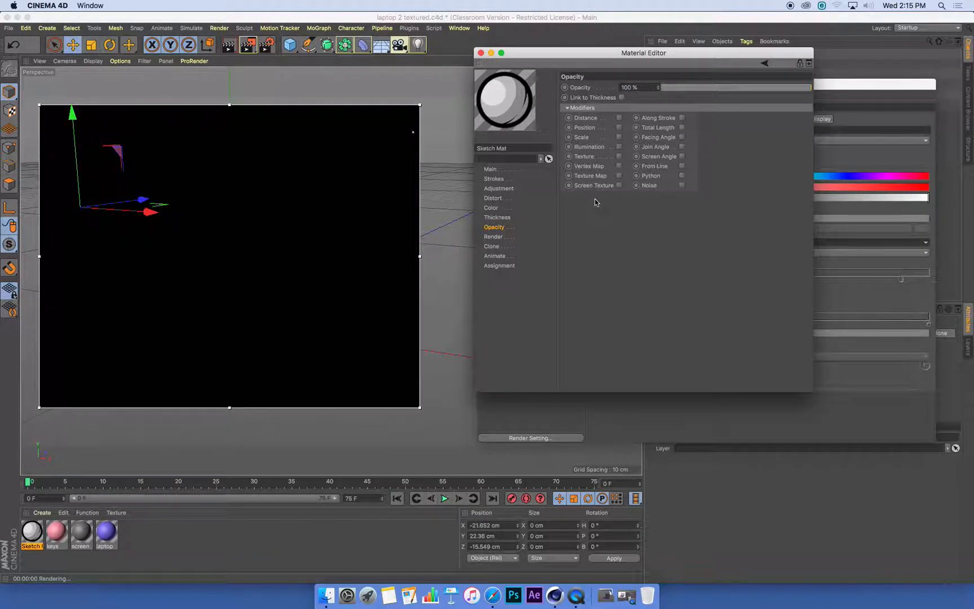
Enable Curve Stroke distortion on the sketch material and set its Displace value to 21
click(492, 199)
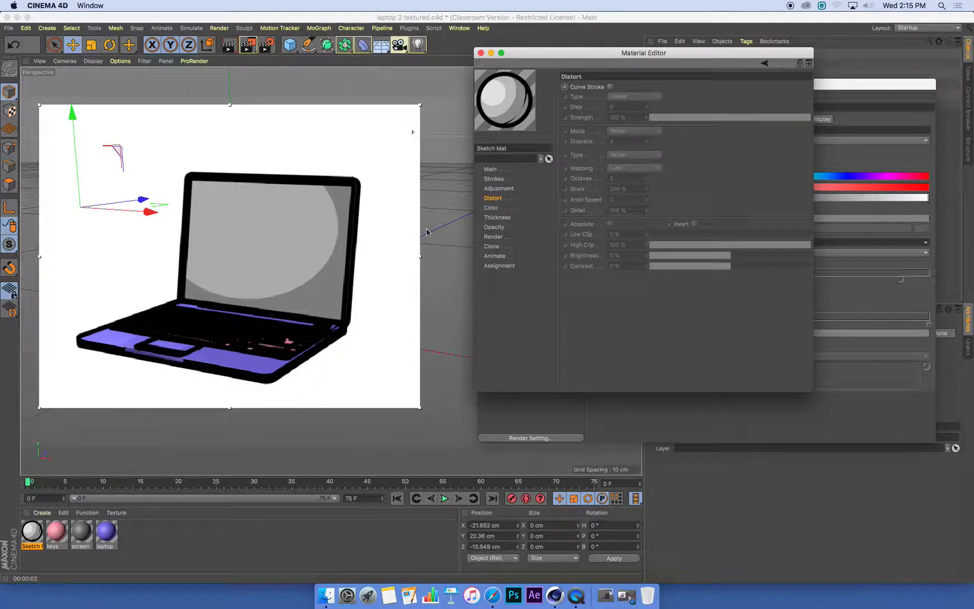
click(610, 86)
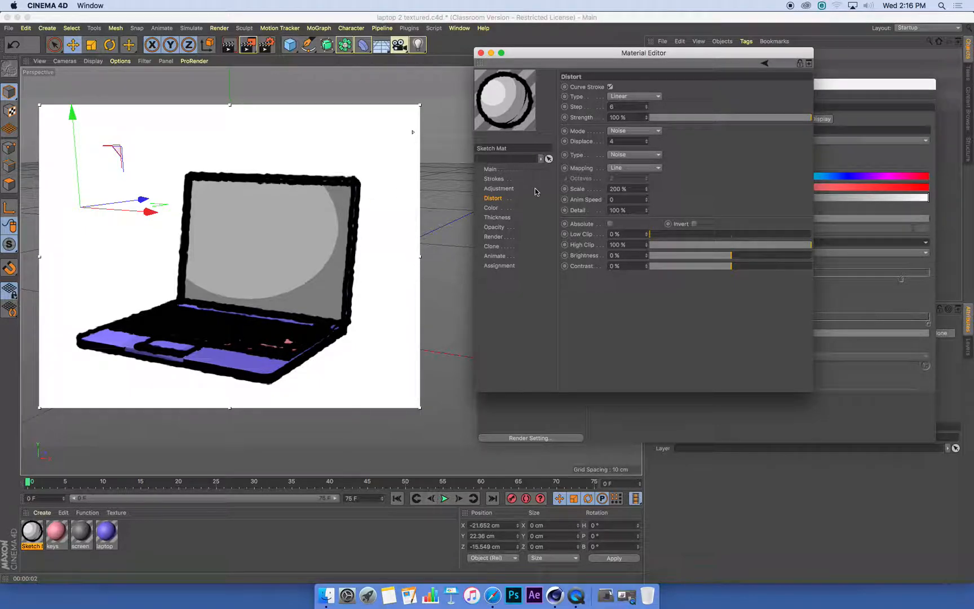
drag(646, 141, 647, 131)
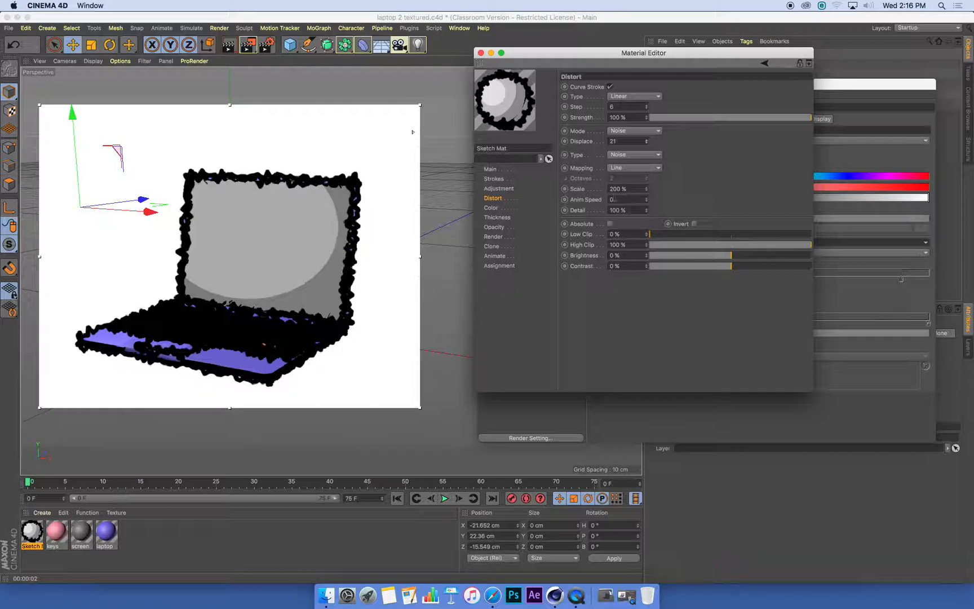
Set the stroke distortion's noise scale to 1000%, and raise it further to 5000%
drag(613, 189, 604, 196)
text(10)
key(Return)
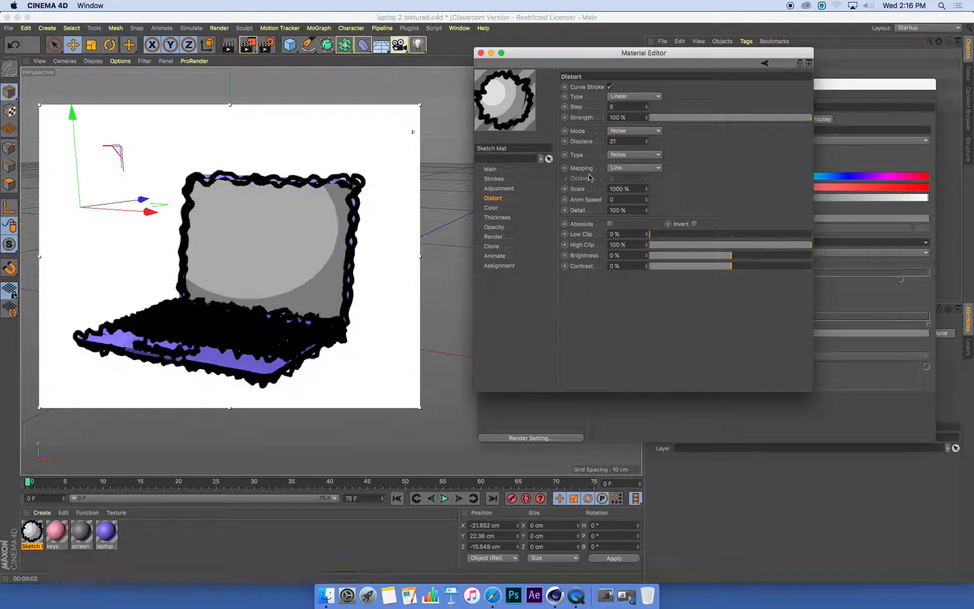
text(5)
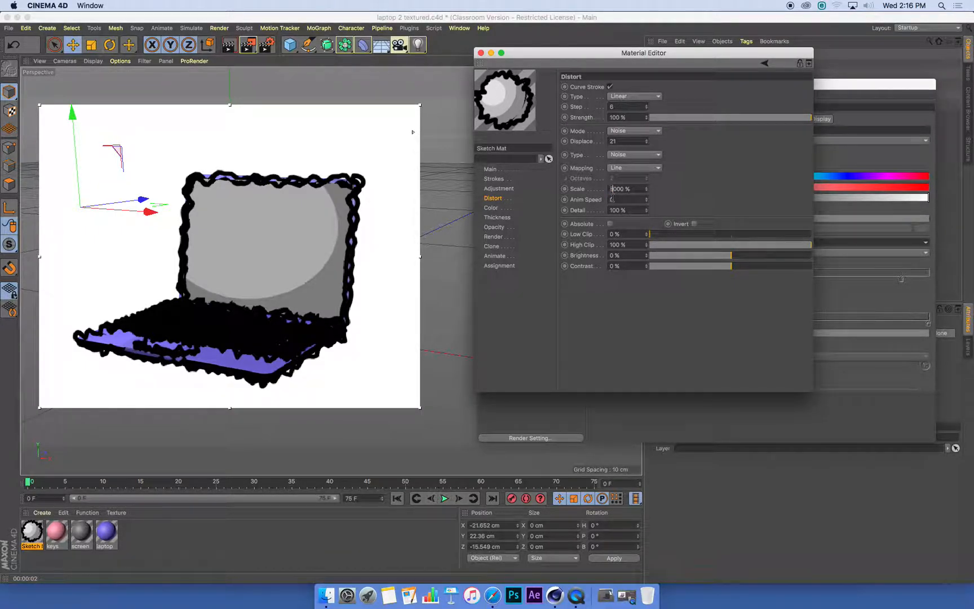
key(Return)
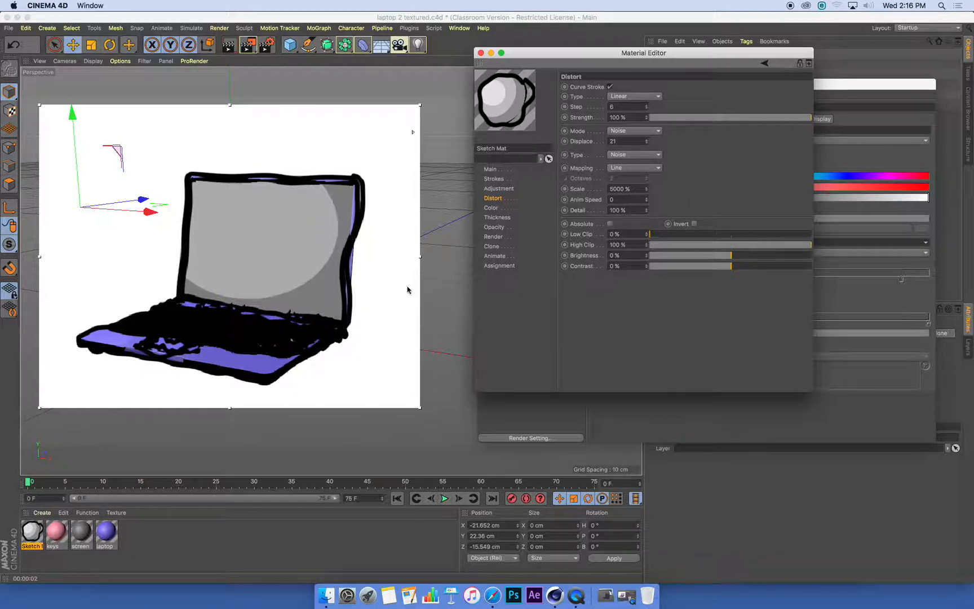
Reduce the sketch material's line thickness to 4
click(505, 218)
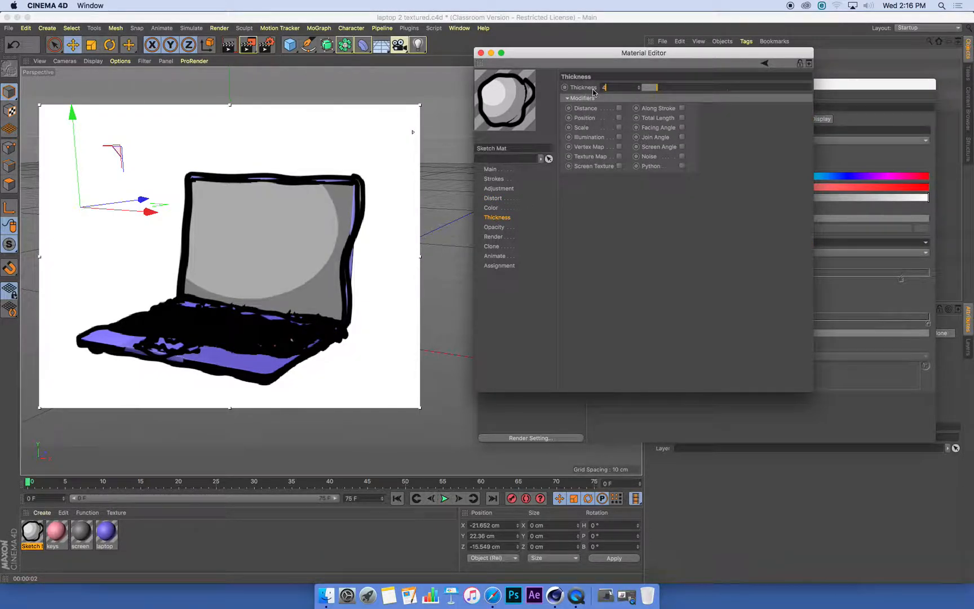
text(4)
key(Return)
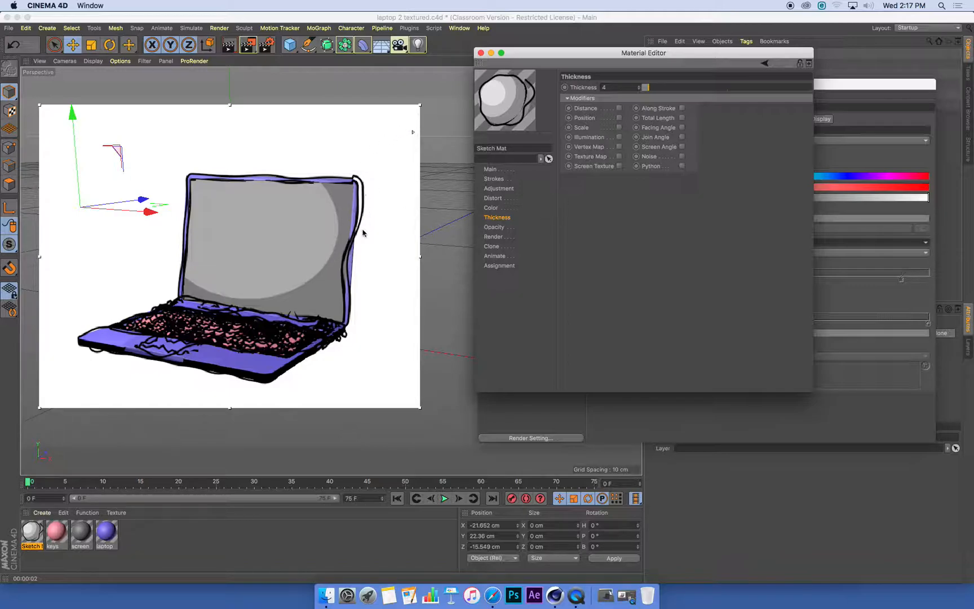
Change the sketch line color to orange with hue 28°, saturation 100% and value 100%
click(490, 210)
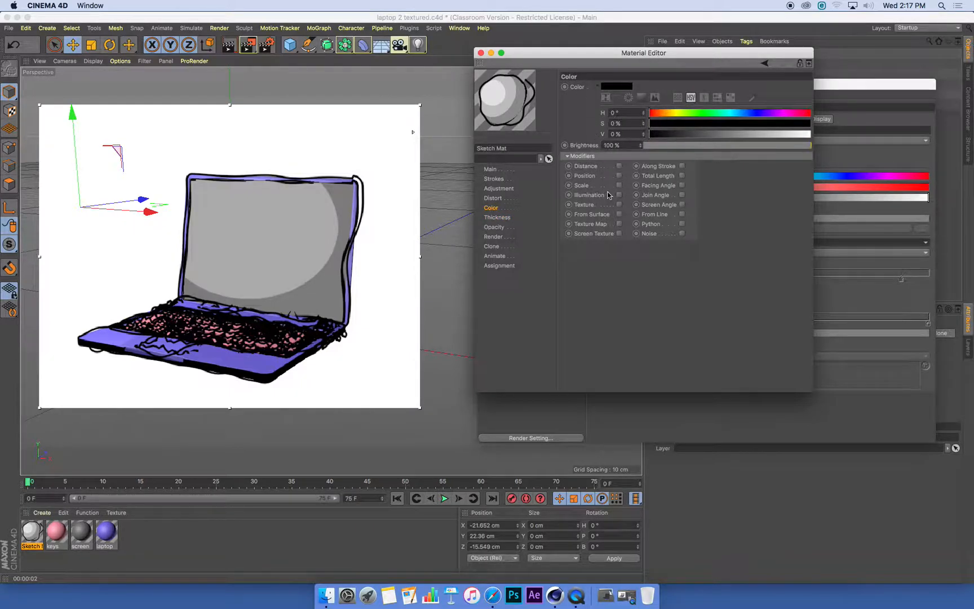
click(662, 114)
drag(719, 124, 812, 126)
click(810, 134)
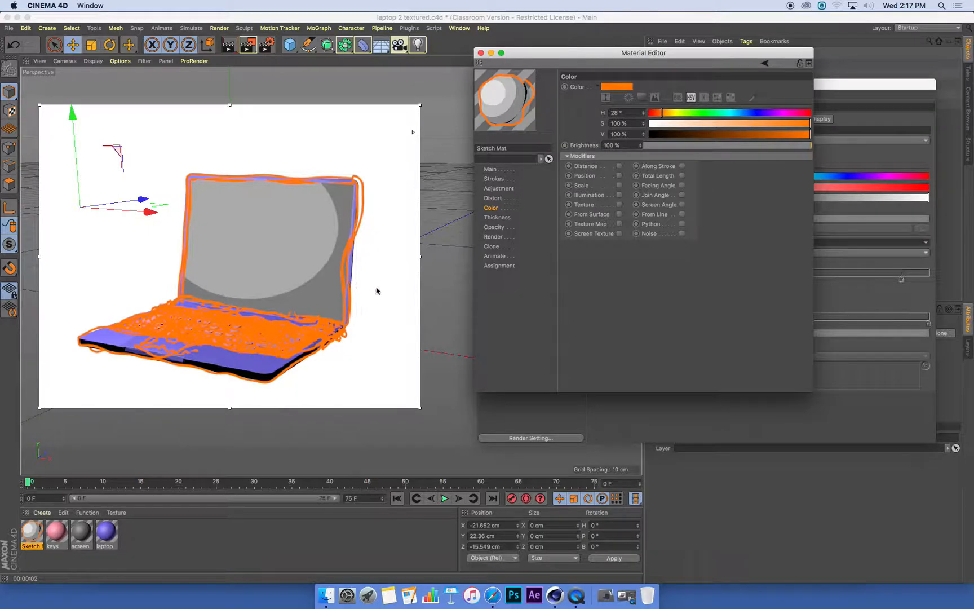
Set the sketch material's line thickness to 2
click(508, 218)
key(Return)
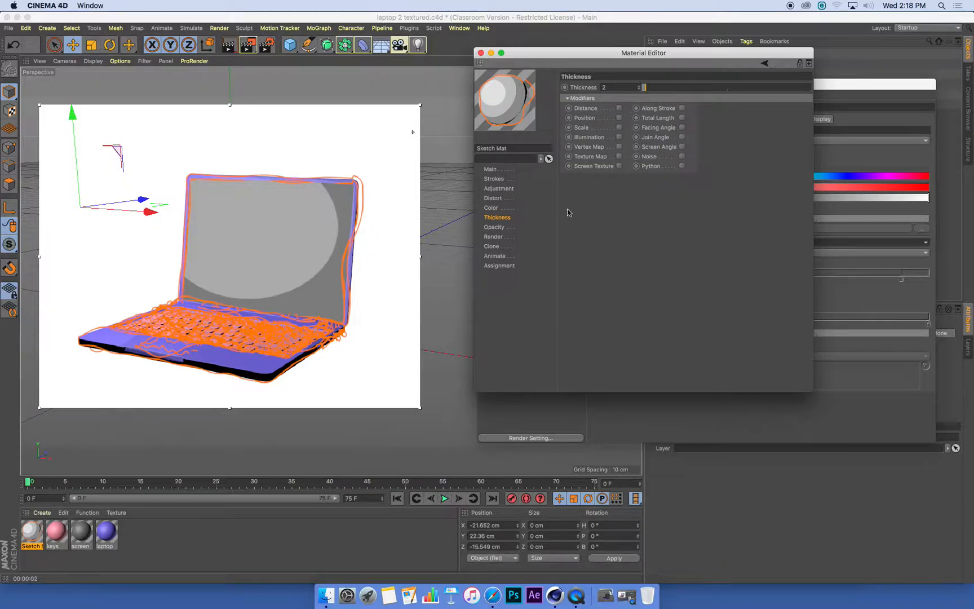
Open the sketch material's distortion settings
click(502, 199)
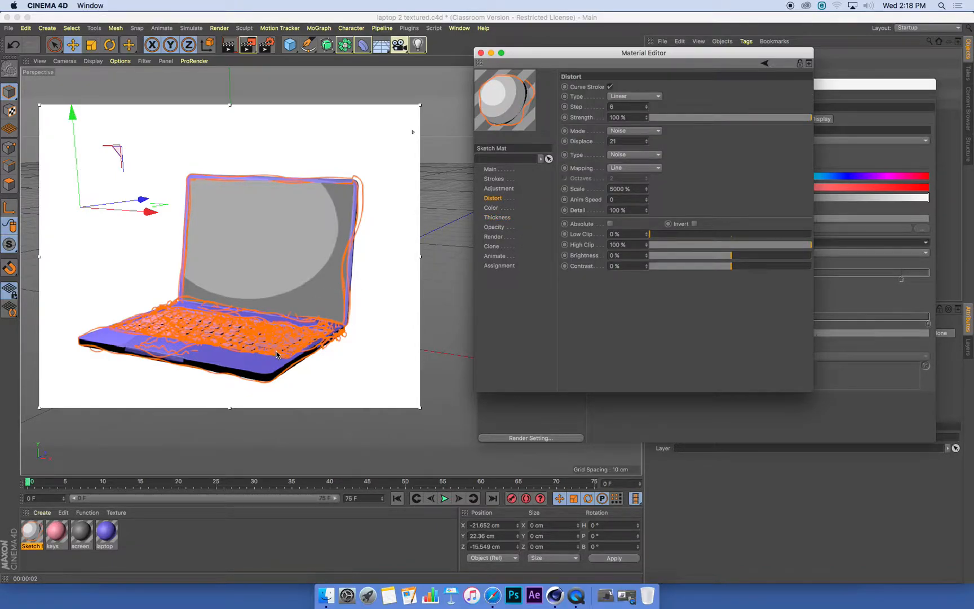